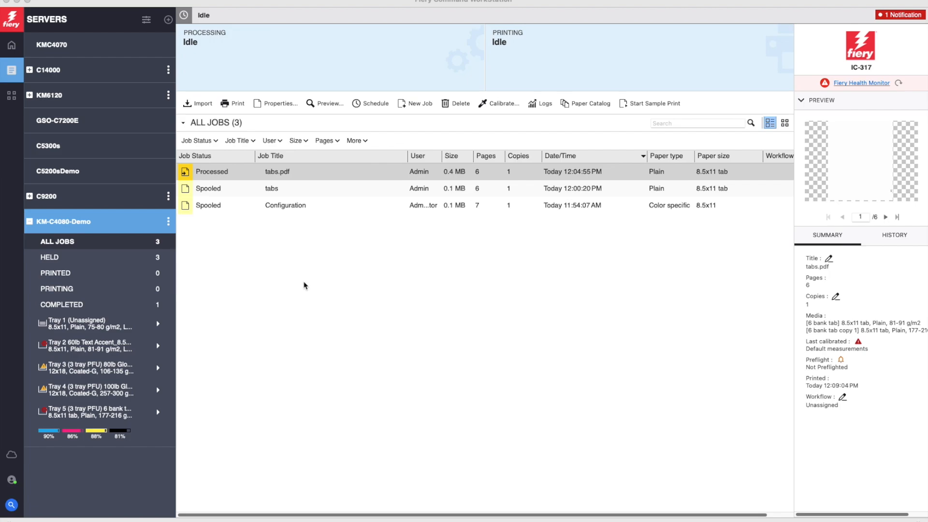
Open the spooled Configuration job in JobMaster.
click(288, 208)
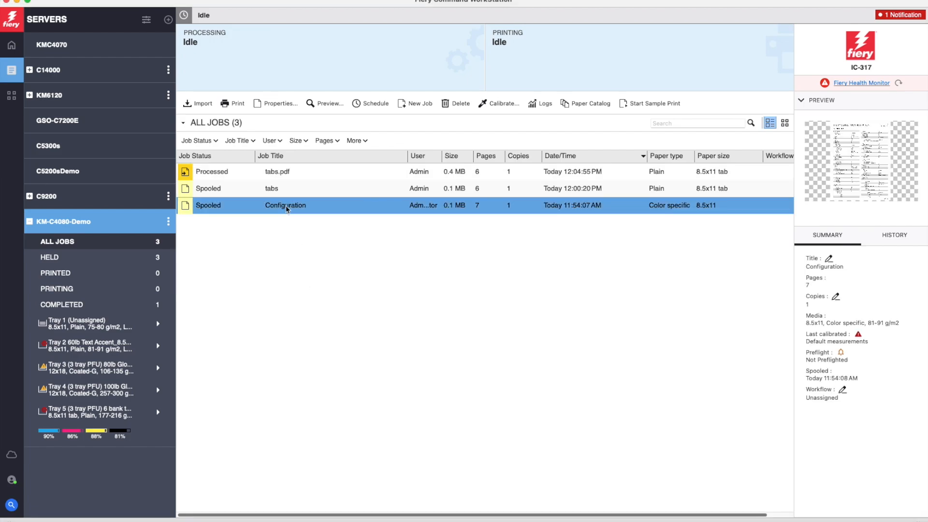
right_click(284, 209)
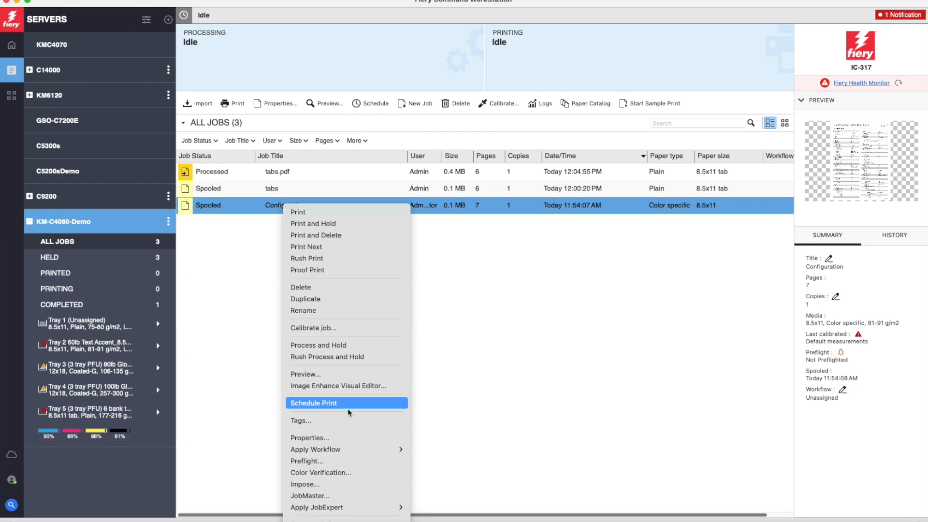
click(327, 497)
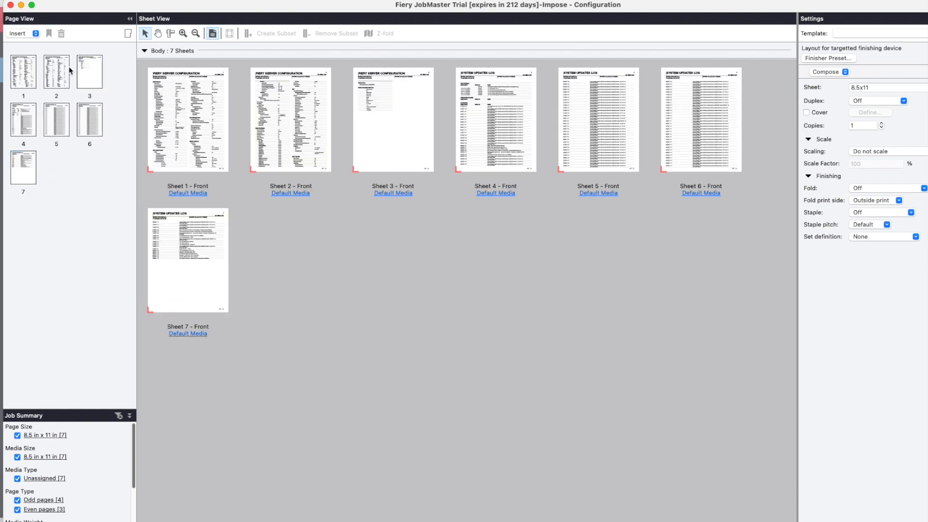
Insert a newly created tab at the end of the Configuration job.
click(35, 34)
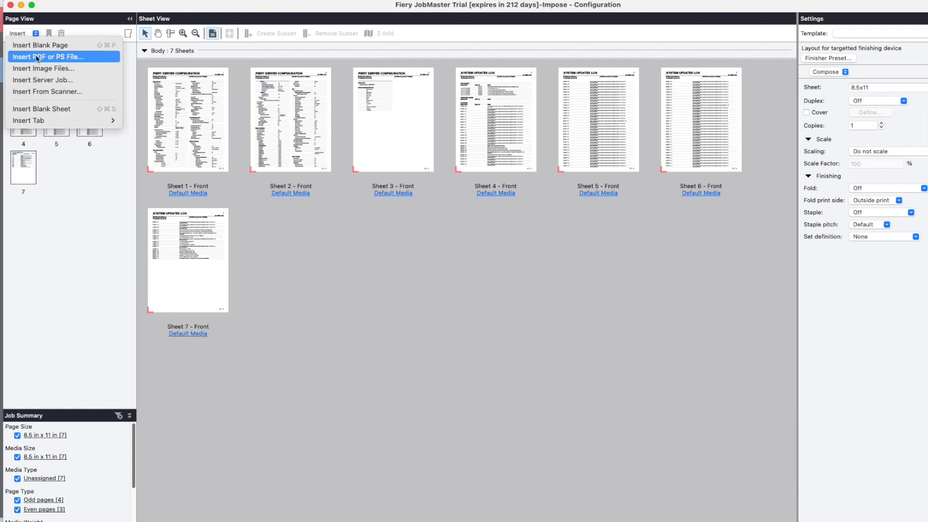
mouse_move(72, 120)
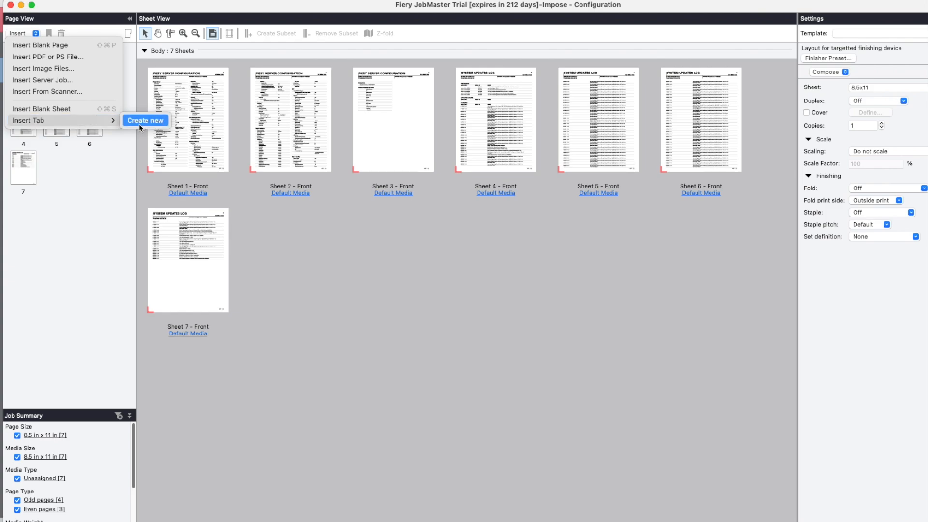
click(162, 124)
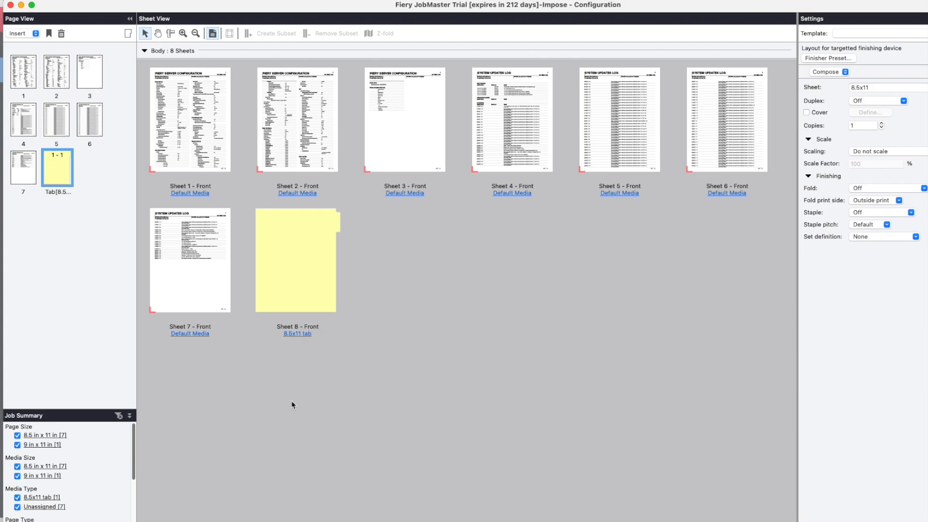
Edit the new tab's media to use the "6 bank tab copy 1" catalog paper with the Reverse (3,2,1,3,2,1...) tab sequence.
right_click(50, 174)
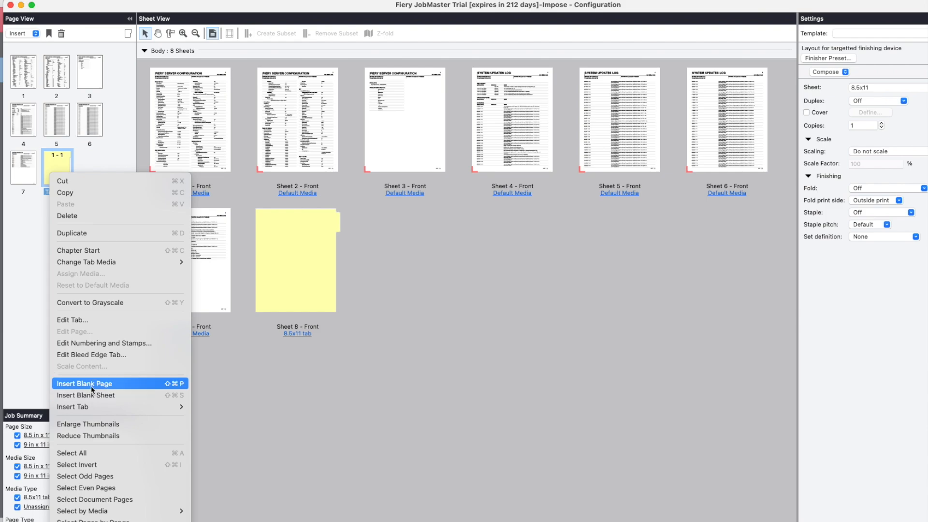
click(77, 321)
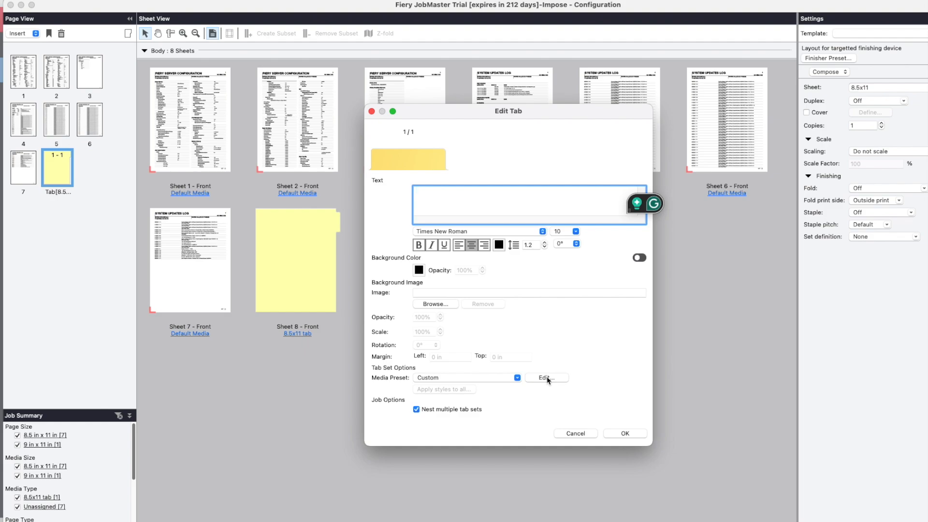
click(547, 378)
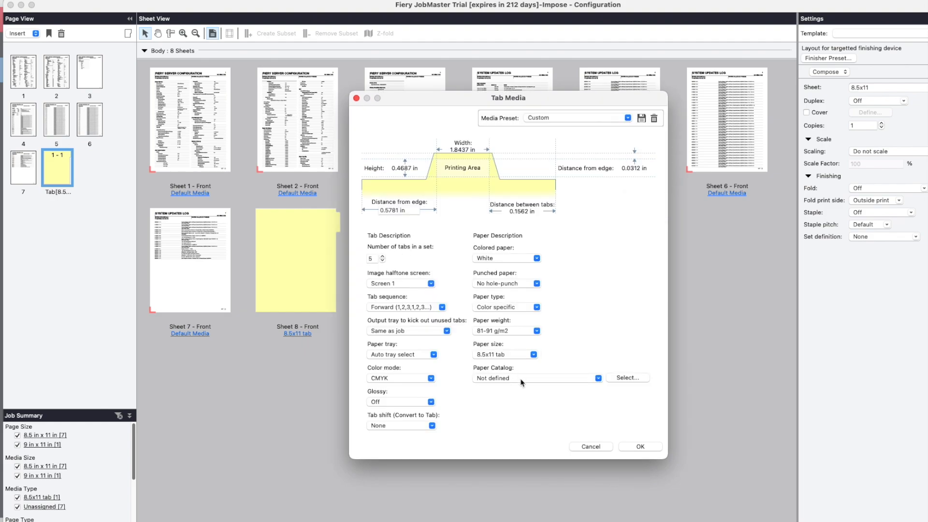
click(598, 379)
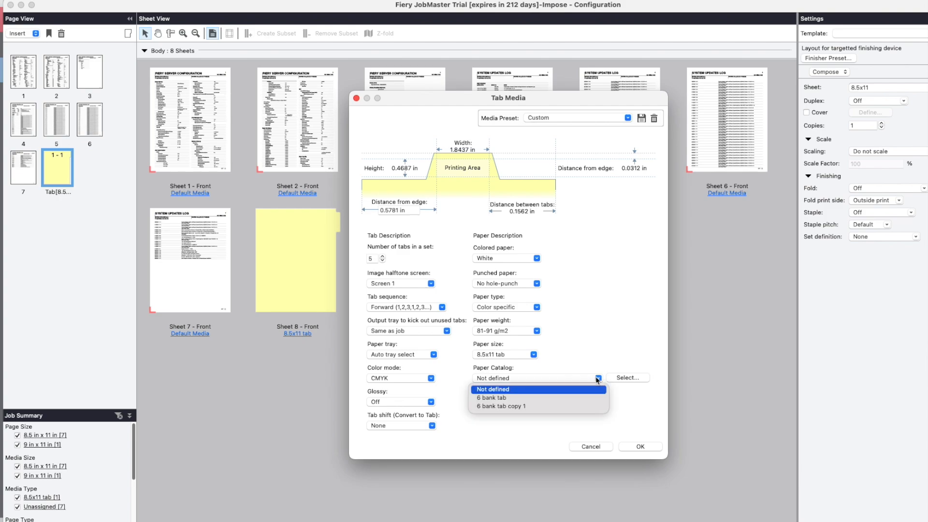
click(516, 410)
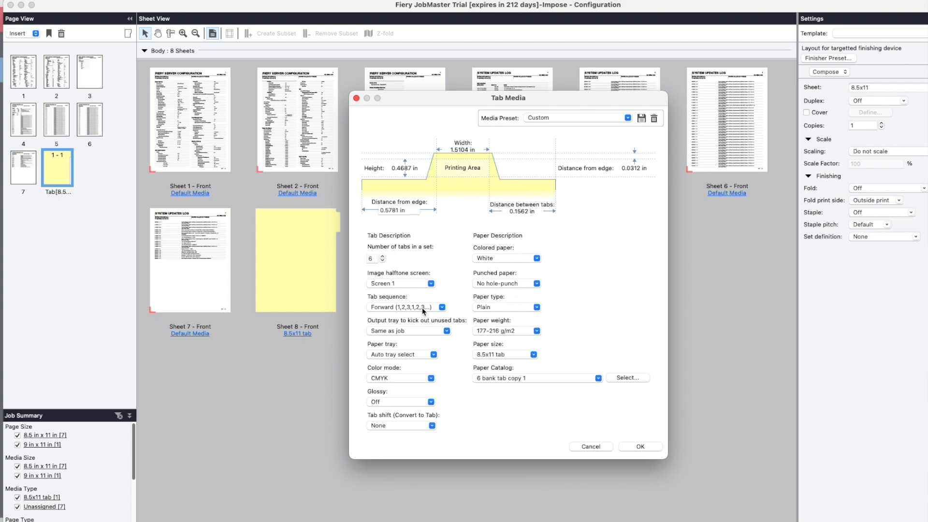
click(445, 309)
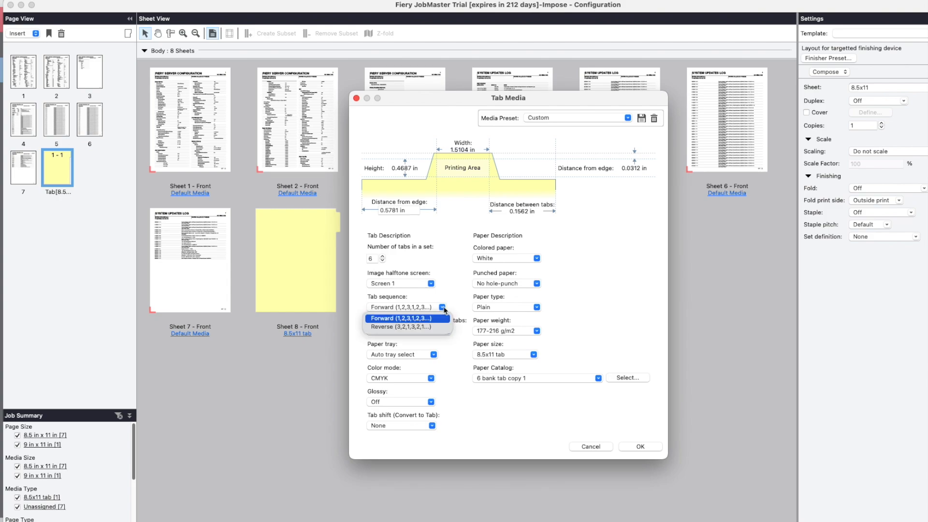
click(428, 327)
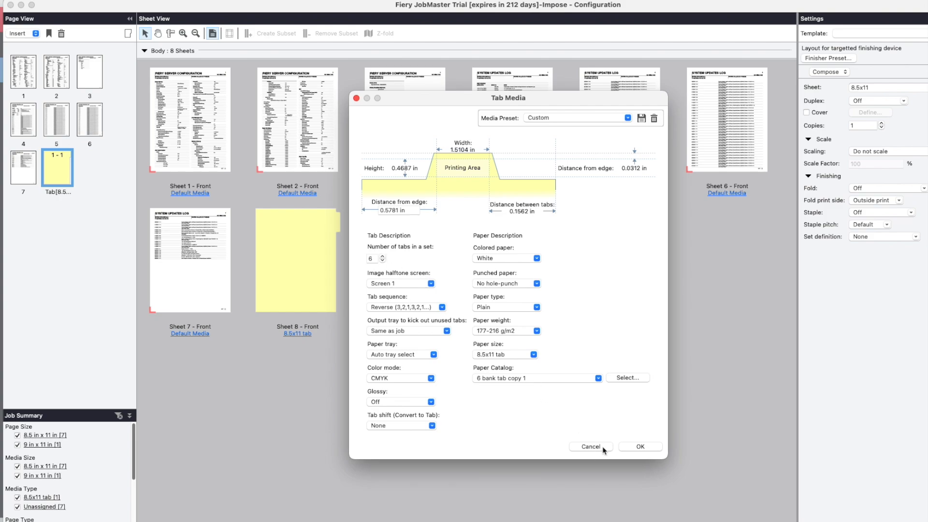
click(638, 448)
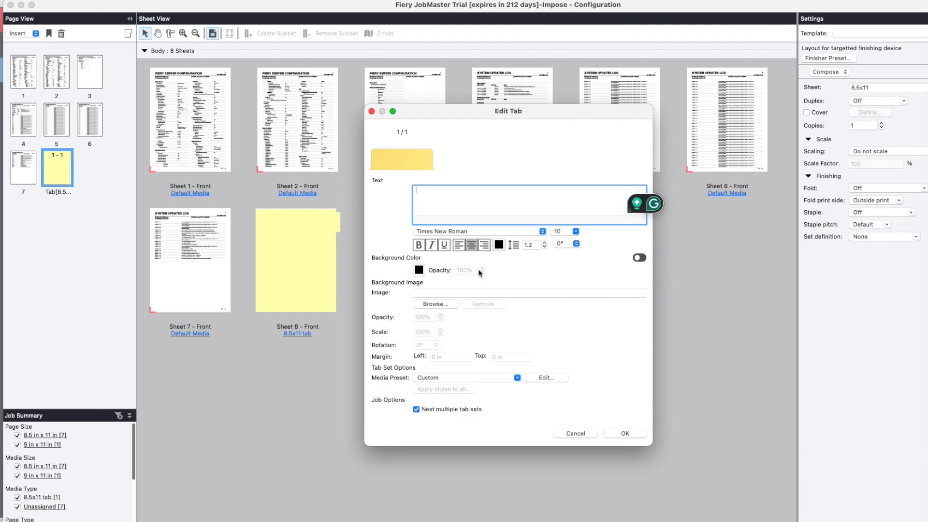
Enter "kfjadhjhdjfhdfhdfh" as the tab's text and apply the tab edits.
text(kfjadhjhdjfhdfhdfh)
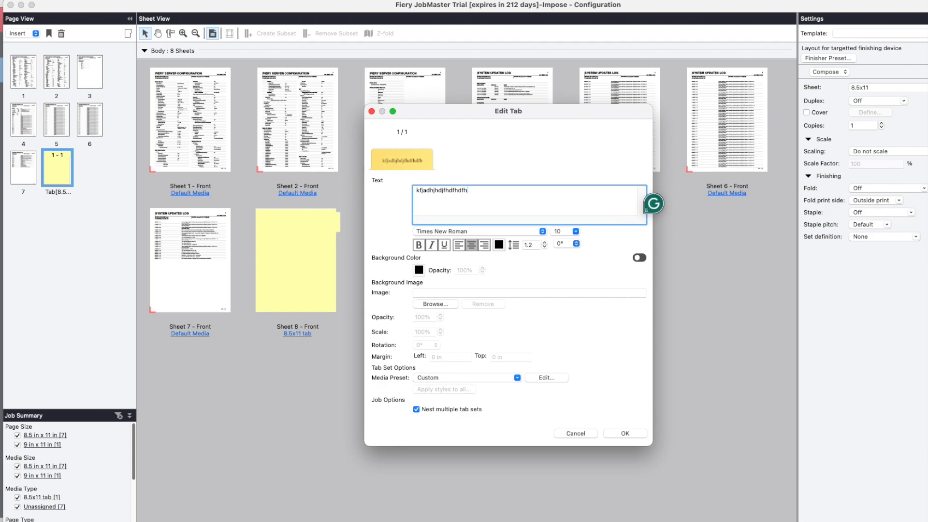
click(622, 434)
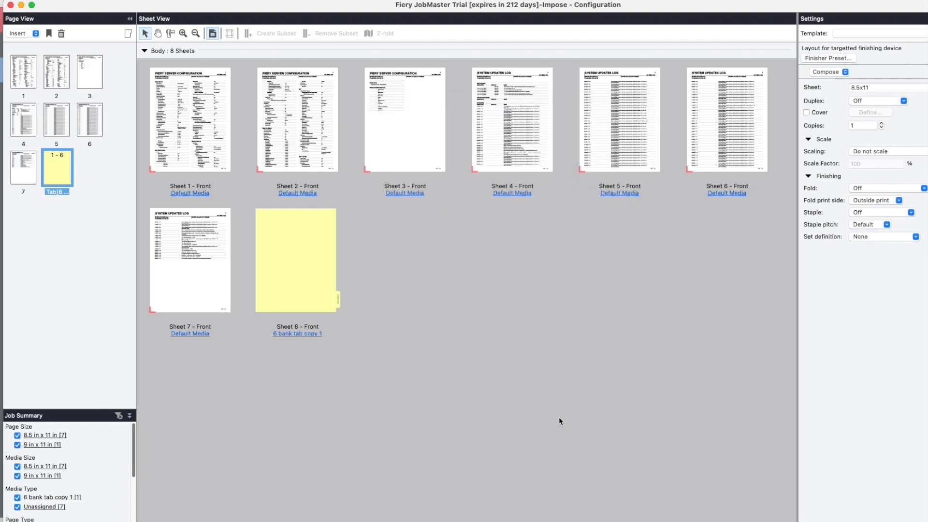
right_click(53, 174)
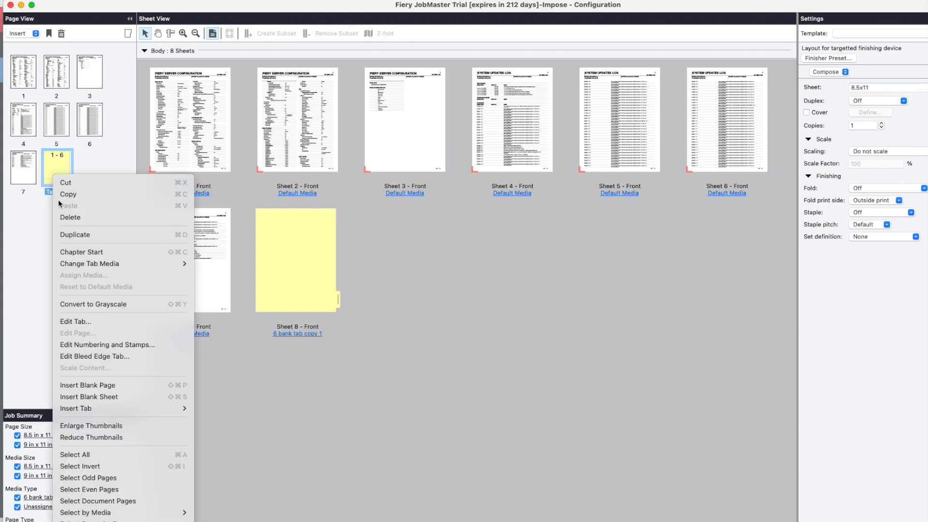
click(11, 260)
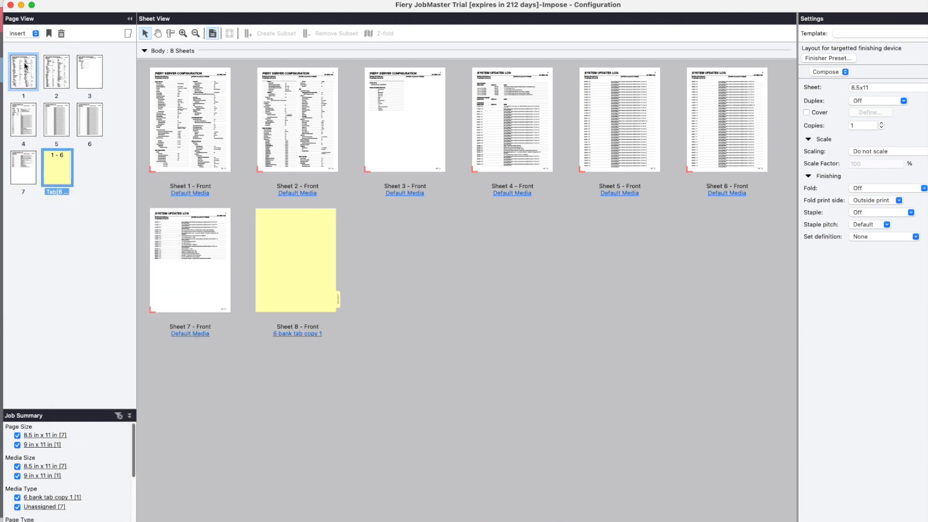
Insert another tab from the existing "1 - Set 1" tab set in front of the first document page.
click(35, 33)
mouse_move(46, 121)
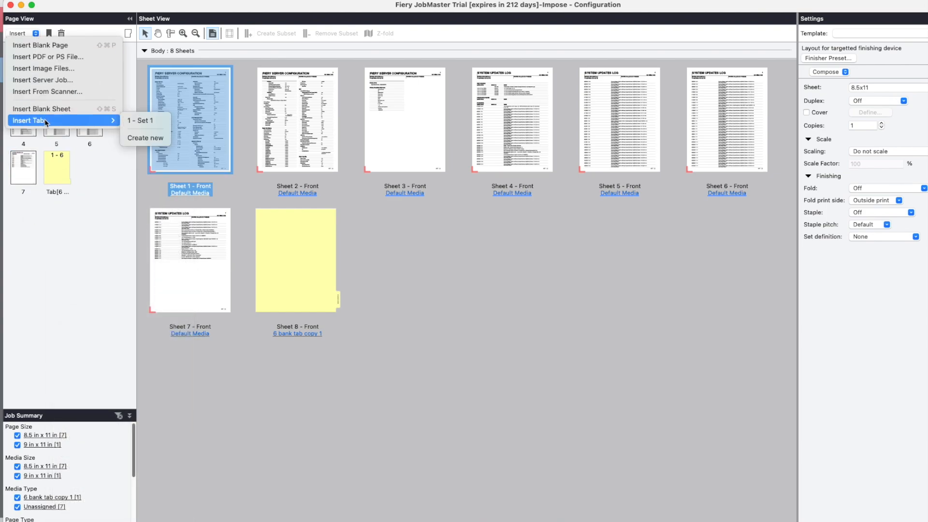
click(140, 122)
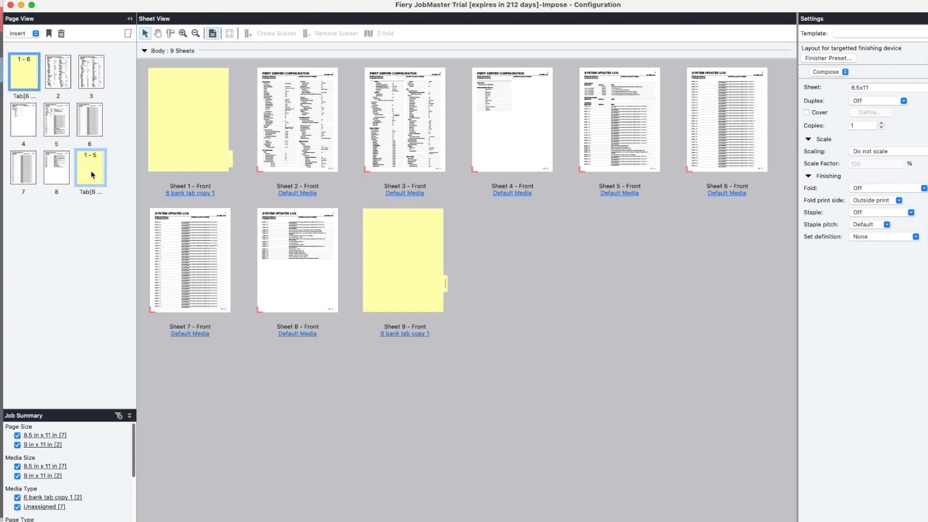
Delete document pages 2 through 8, leaving only the two tab sheets in the job.
click(58, 175)
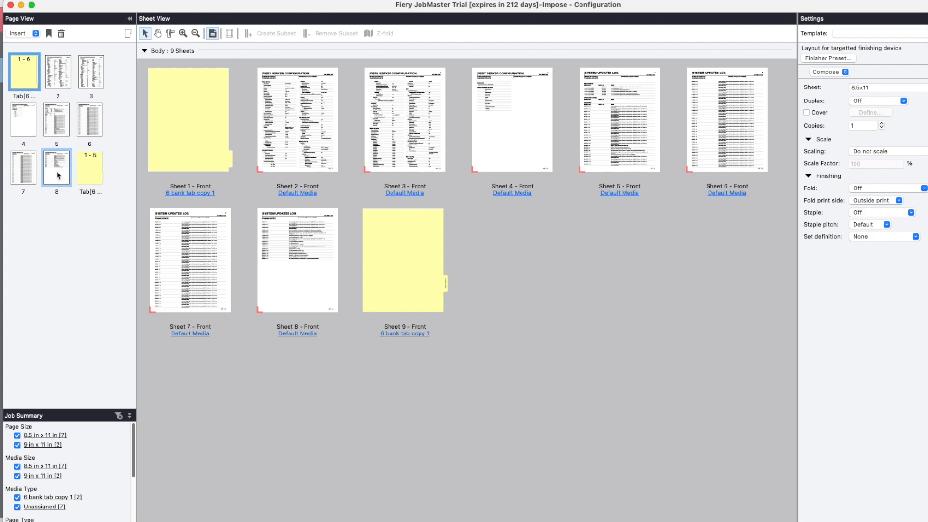
shift+click(56, 74)
right_click(56, 75)
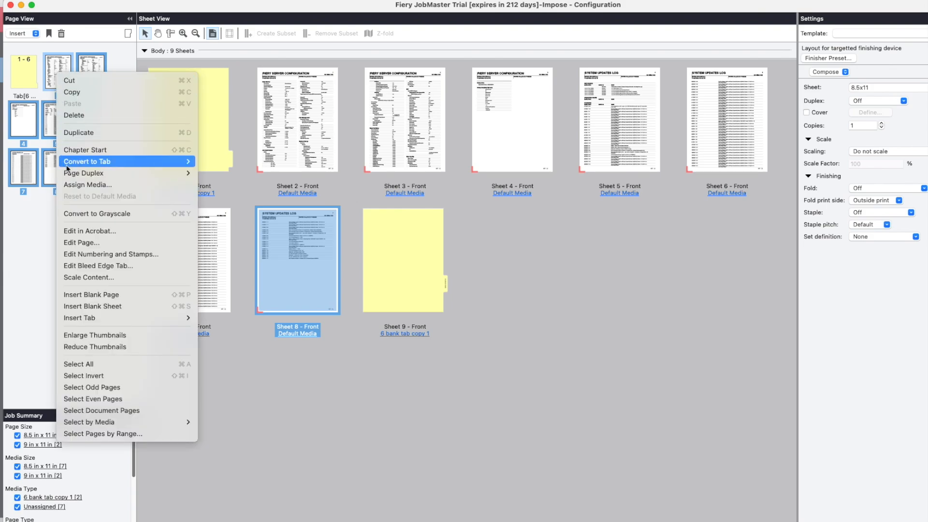
click(89, 115)
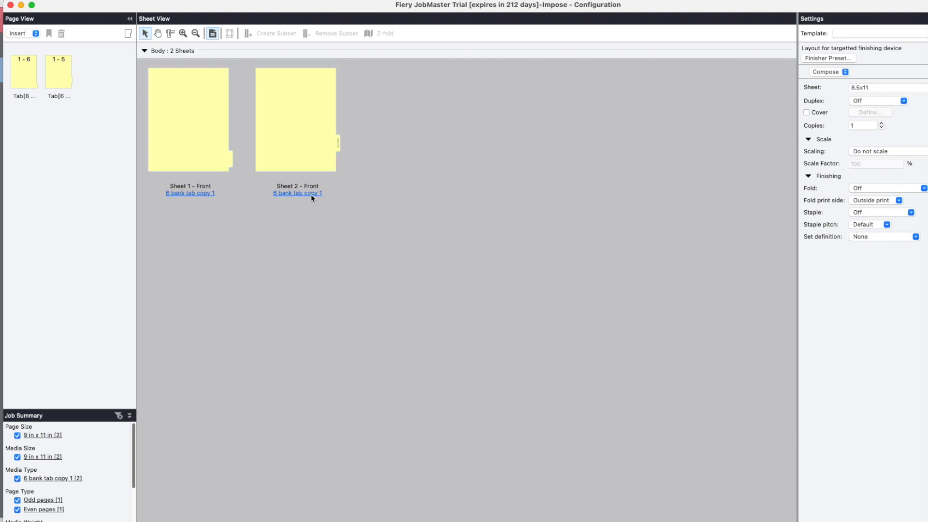
Insert four more tabs from "1 - Set 1" after the two existing tab sheets.
right_click(85, 95)
click(27, 36)
click(27, 35)
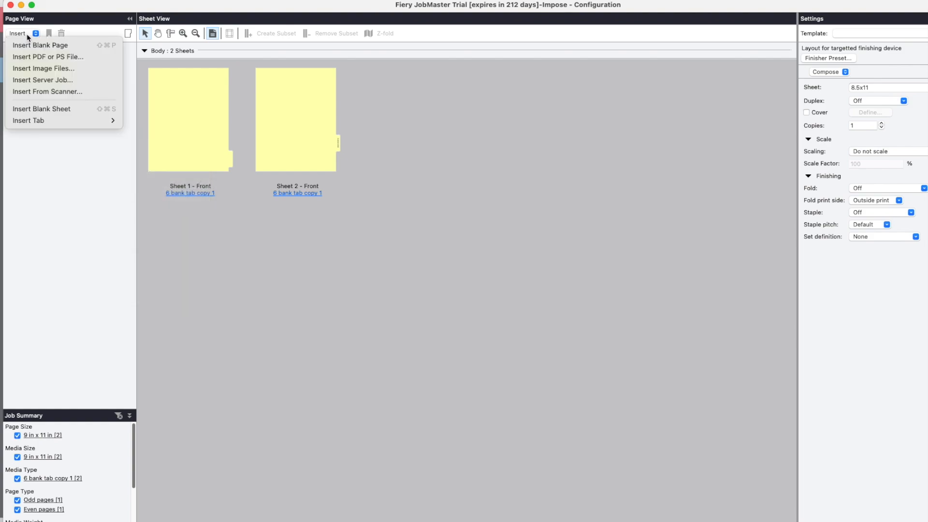
mouse_move(52, 120)
click(138, 122)
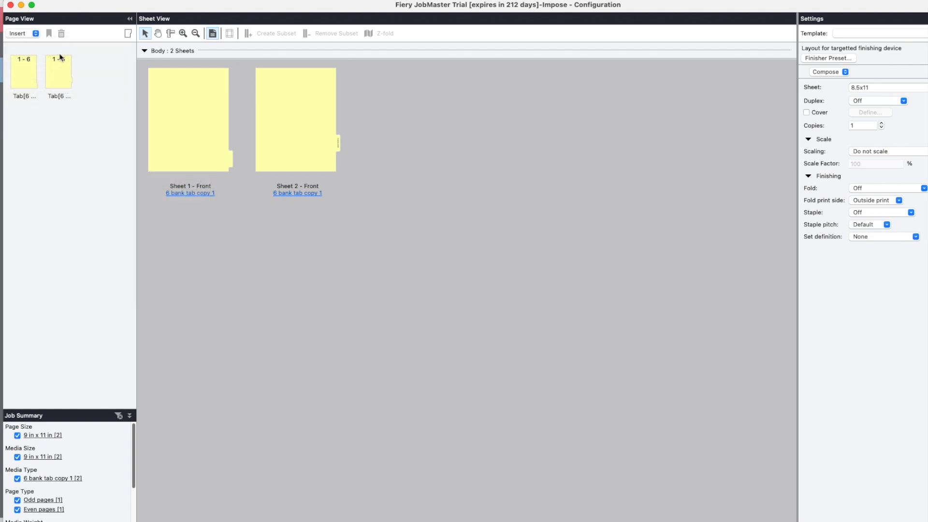
click(36, 35)
mouse_move(74, 125)
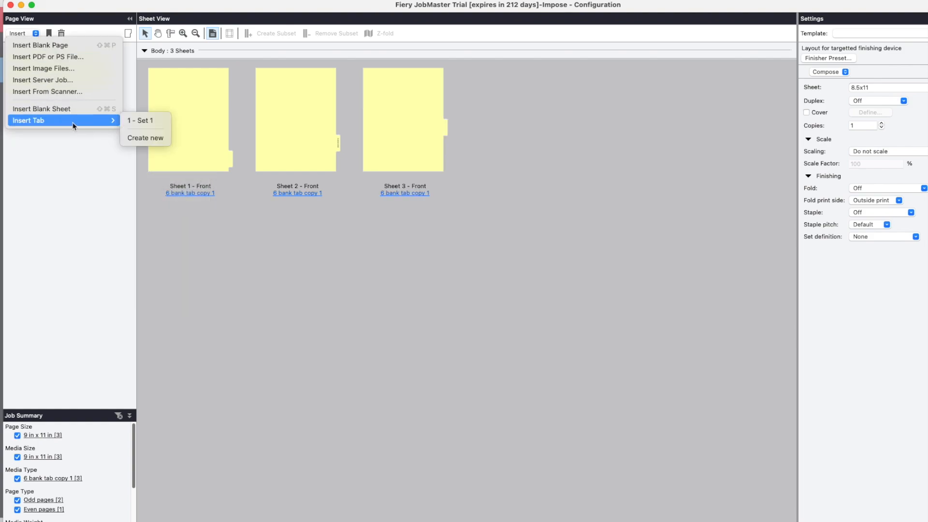
click(139, 120)
click(36, 33)
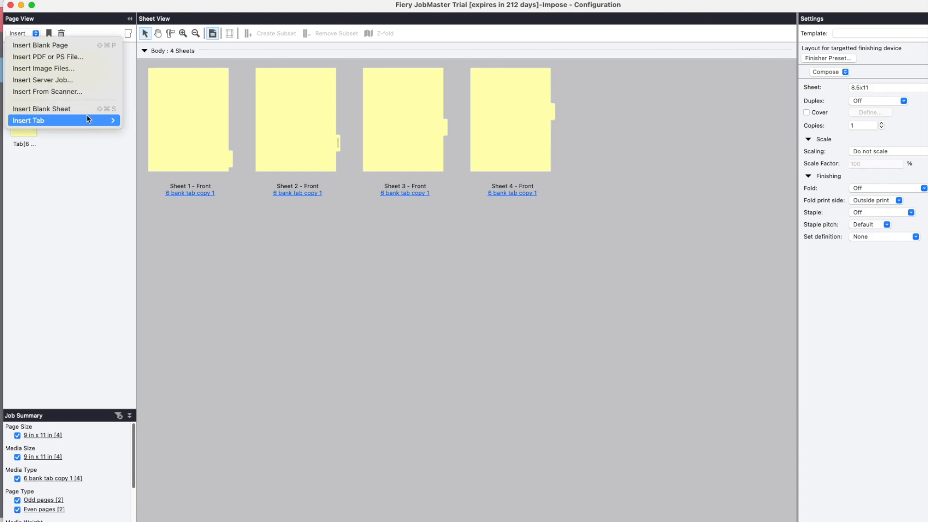
mouse_move(96, 121)
click(139, 119)
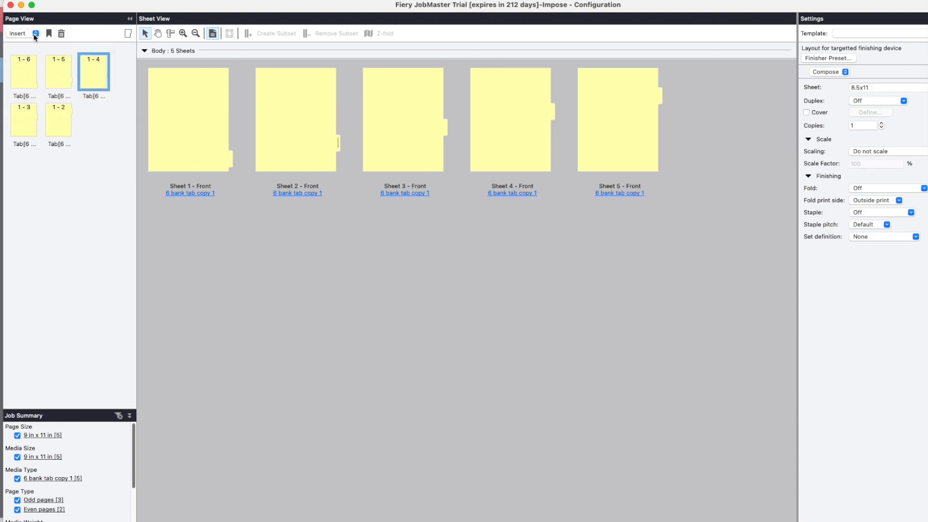
click(35, 34)
mouse_move(106, 126)
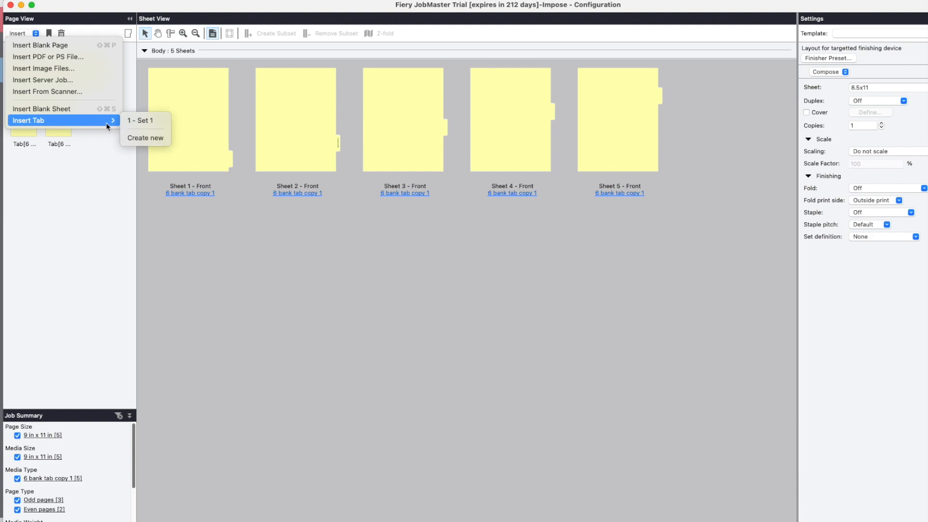
click(139, 120)
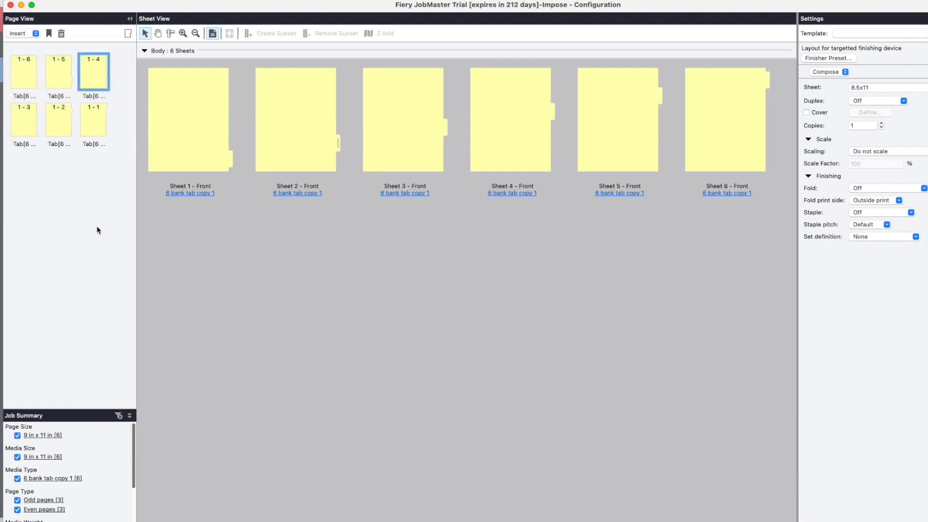
Open the tab editor for the first tab sheet and set the first tab's text to "TAB1".
click(30, 81)
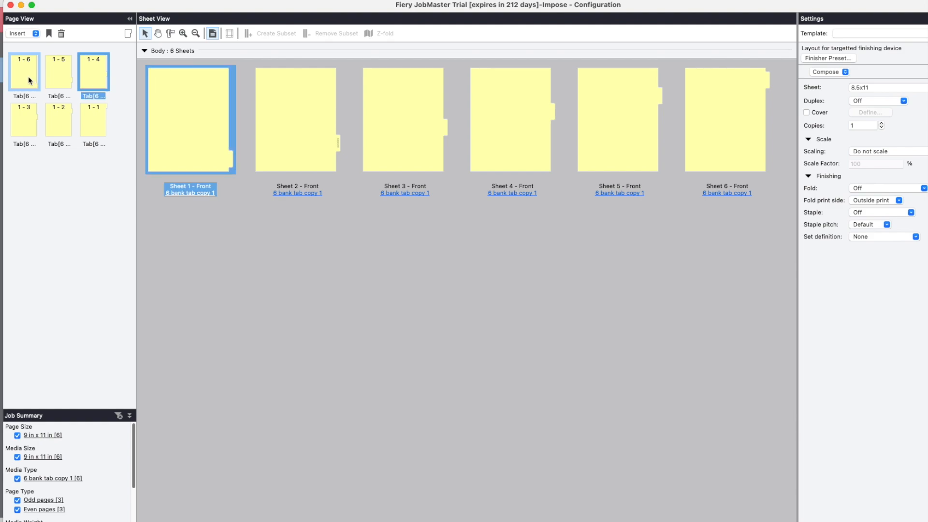
right_click(21, 73)
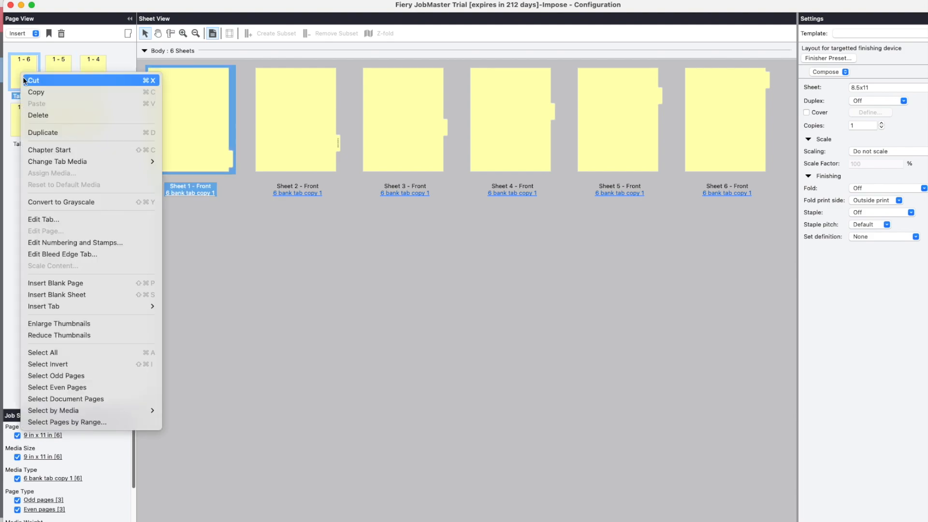
click(45, 218)
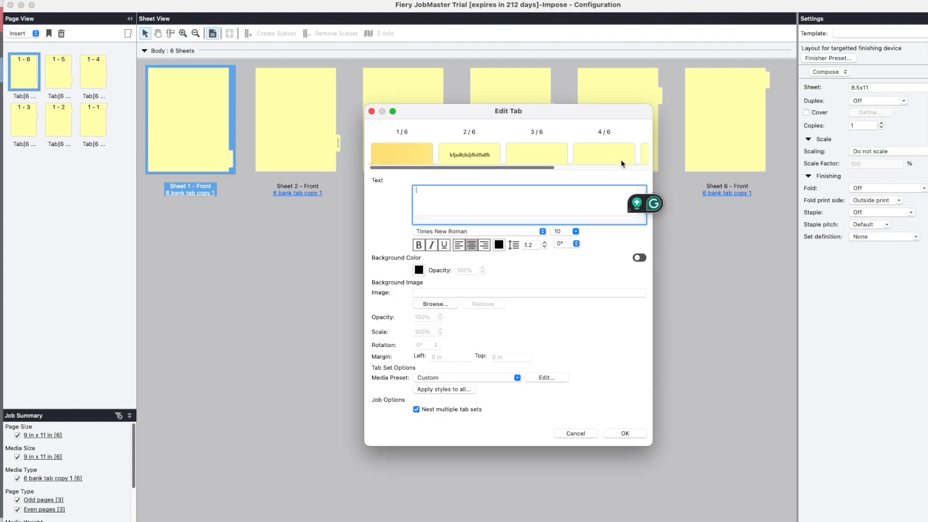
drag(490, 167, 409, 162)
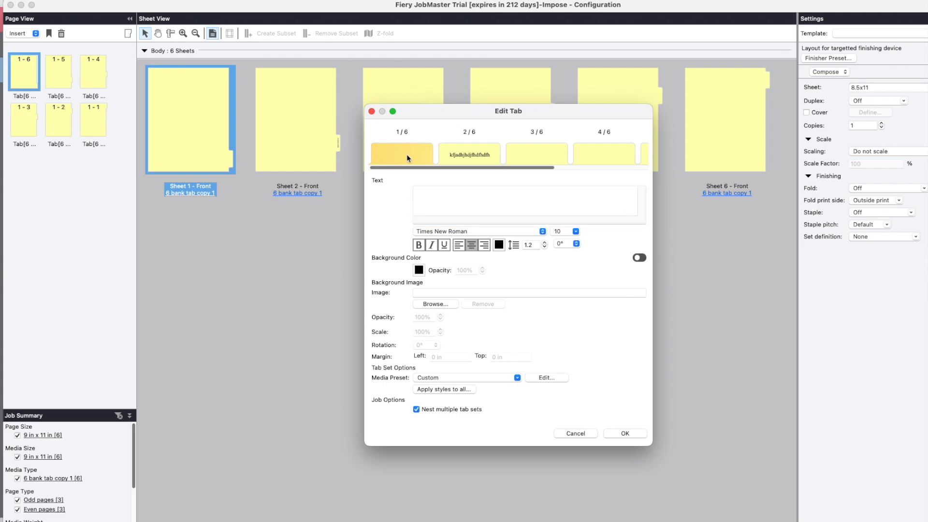
click(430, 194)
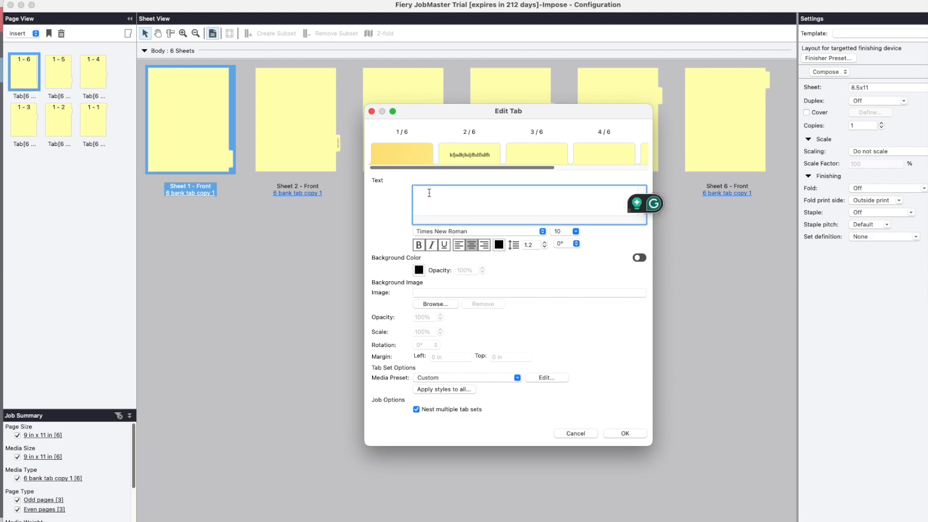
text(TAB1)
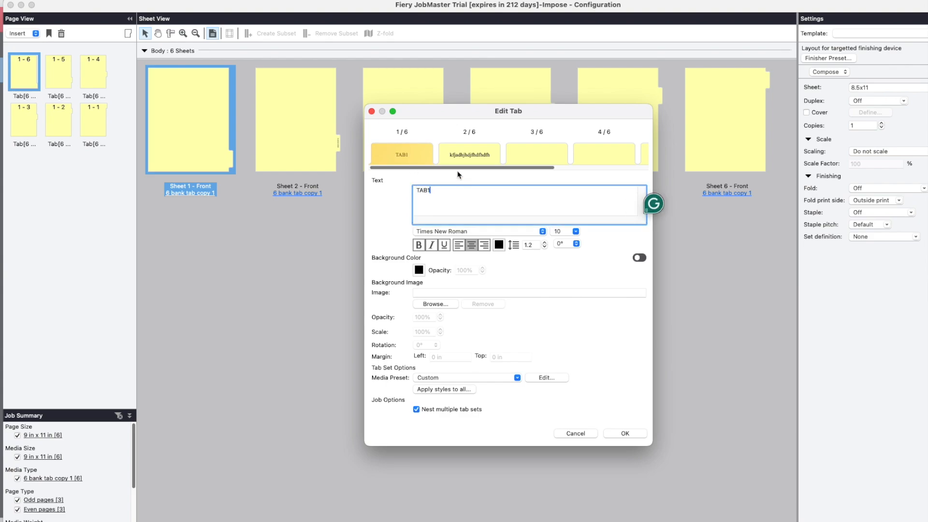
Set the text of the second, third and fourth tabs to "Tab 2", "Tab 3" and "Tab 4".
click(466, 156)
double_click(468, 191)
text(Tab 2)
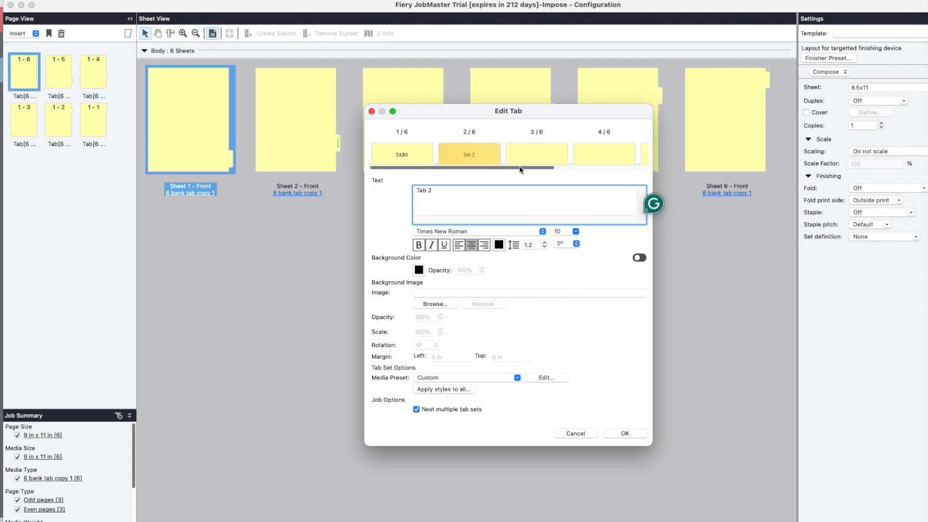
click(549, 153)
click(476, 204)
text(Tab)
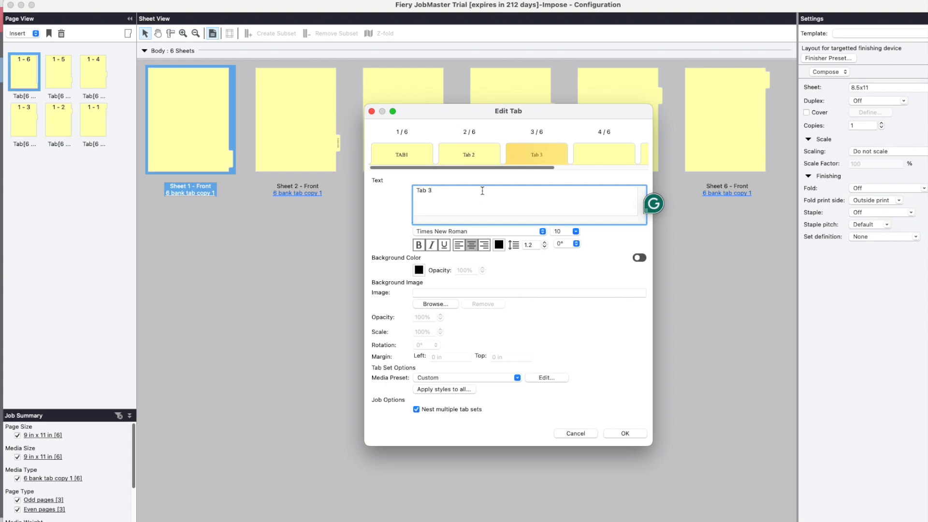
click(608, 152)
click(463, 206)
text(Tab 4)
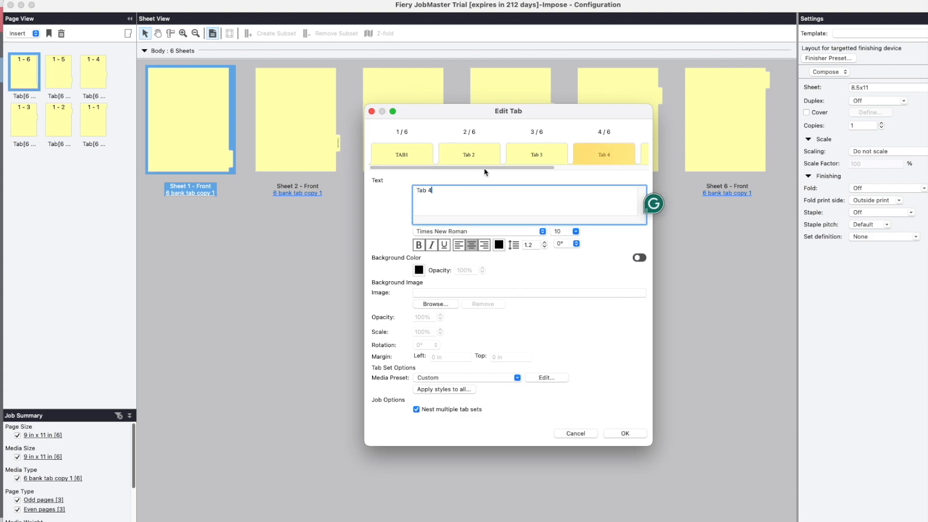
Set the text of the fifth and sixth tabs to "Tab 5" and "Tab 6".
drag(484, 167, 577, 167)
click(533, 163)
click(500, 188)
text(Tab 5)
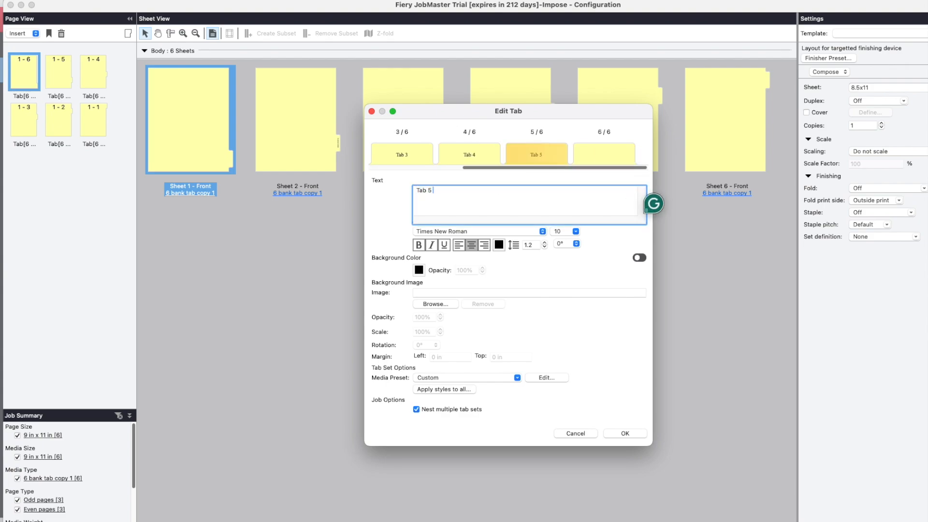
click(603, 154)
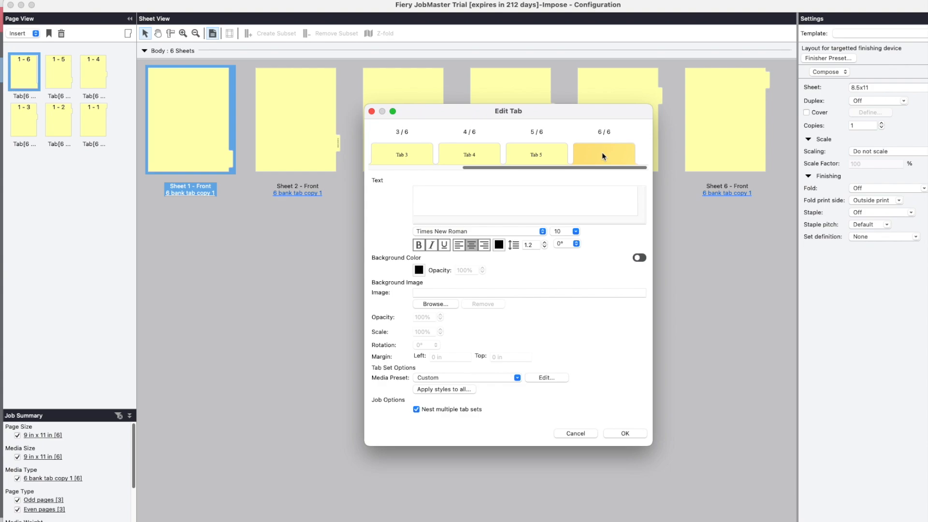
click(571, 191)
text(Tab 6)
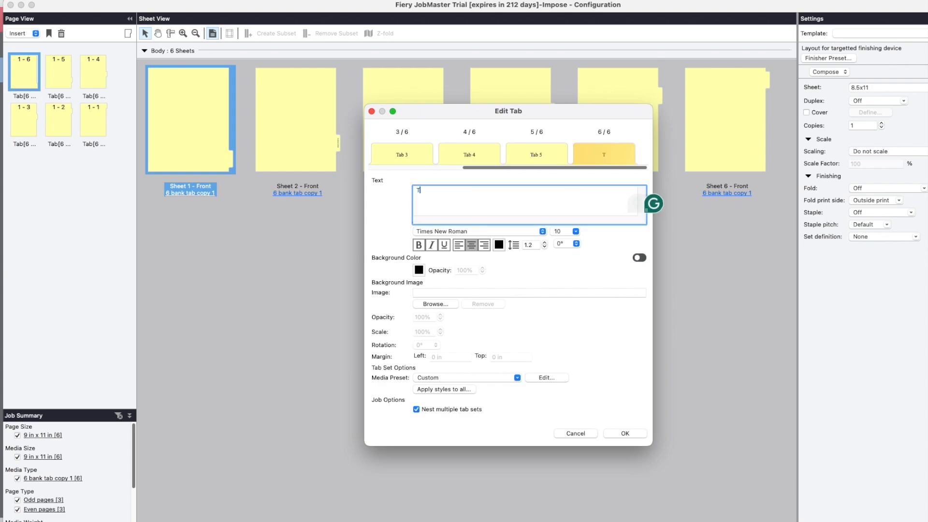
Try Tahoma and Wingdings on the "Tab 6" text and settle on Times Roman as its font.
click(543, 232)
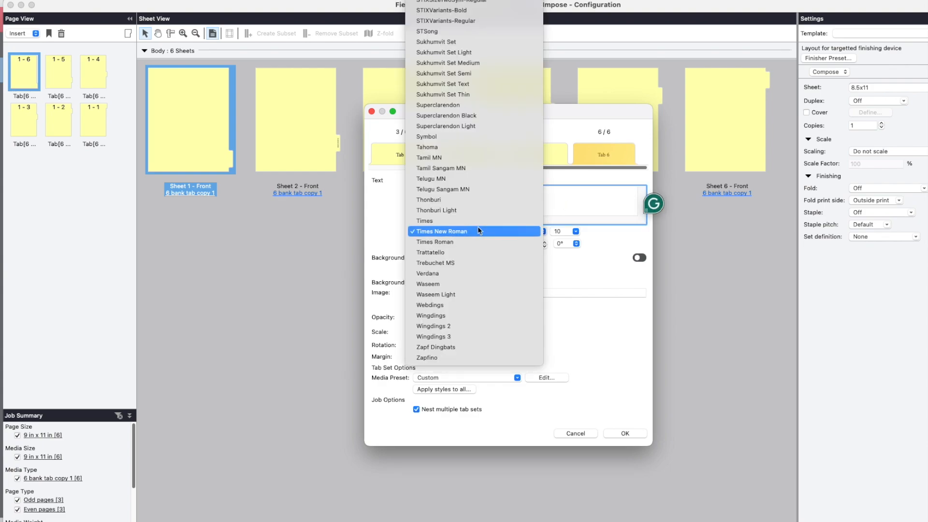
click(460, 147)
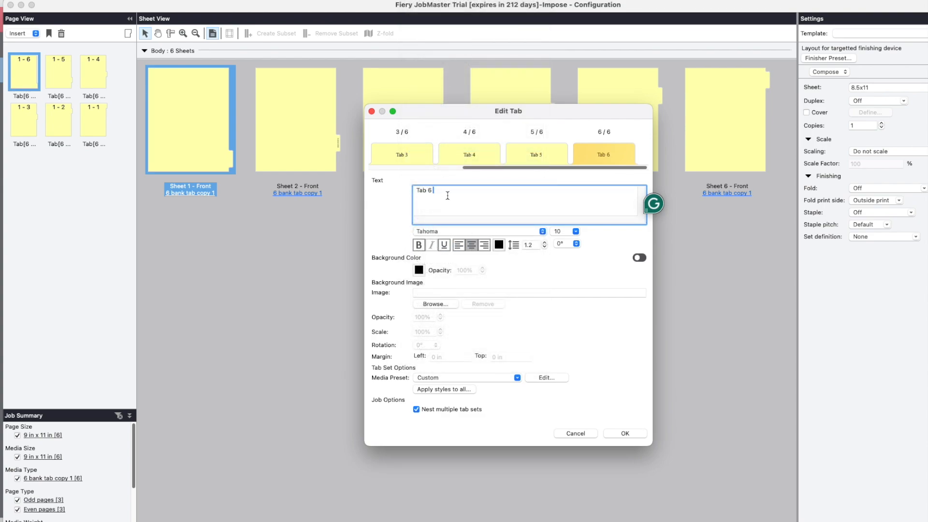
drag(415, 190, 489, 210)
click(532, 231)
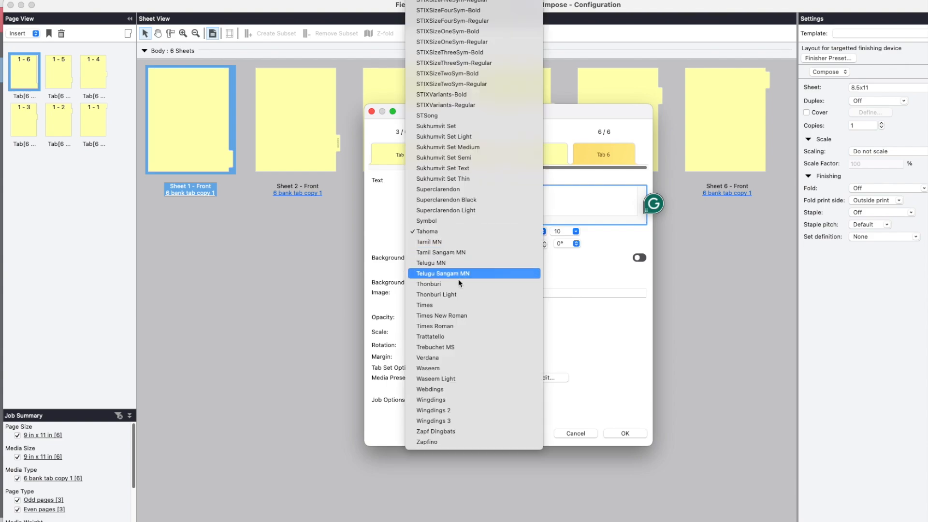
click(445, 399)
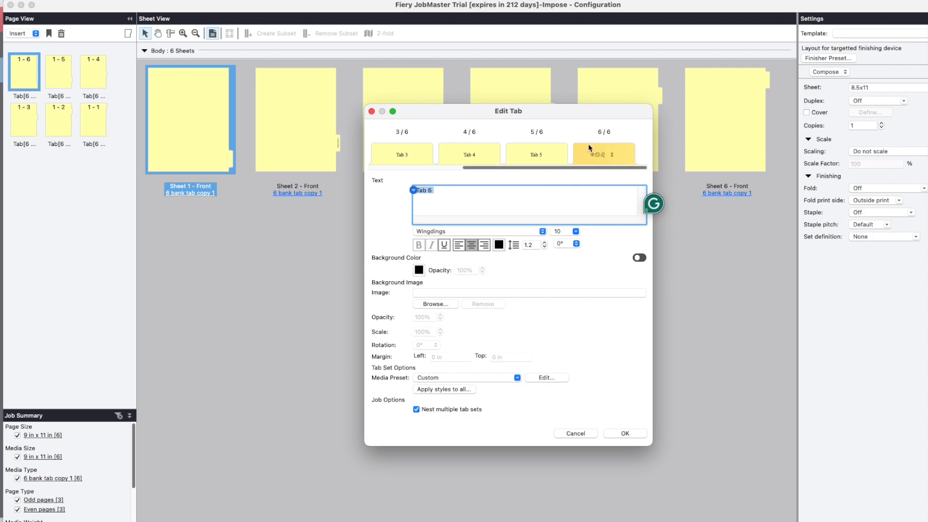
click(478, 231)
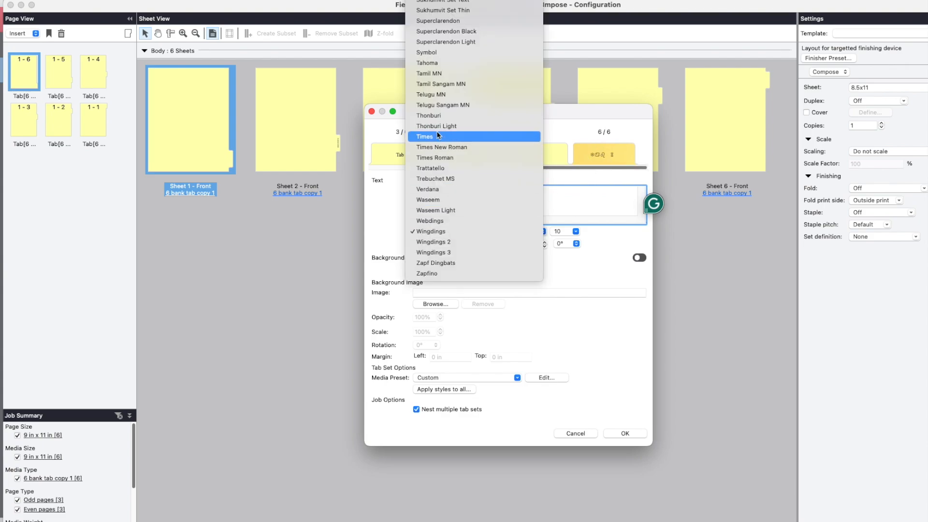
click(442, 158)
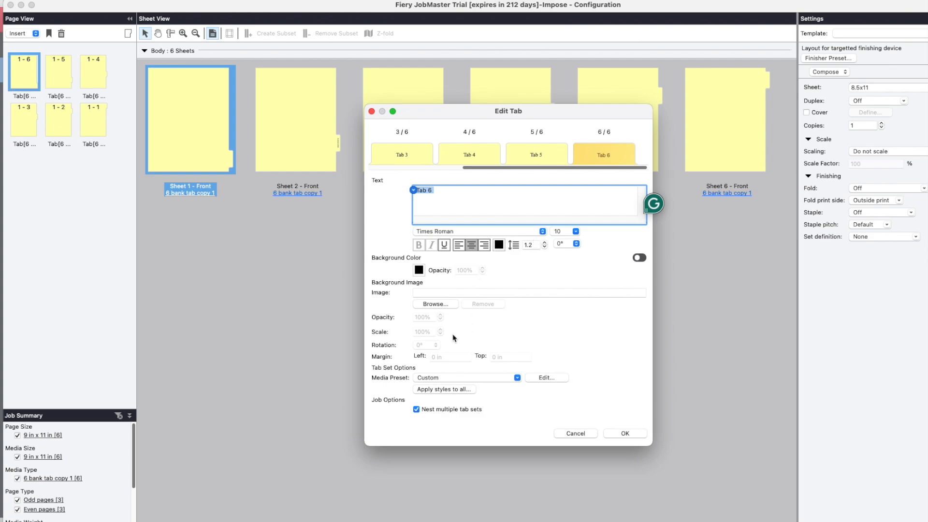
click(426, 304)
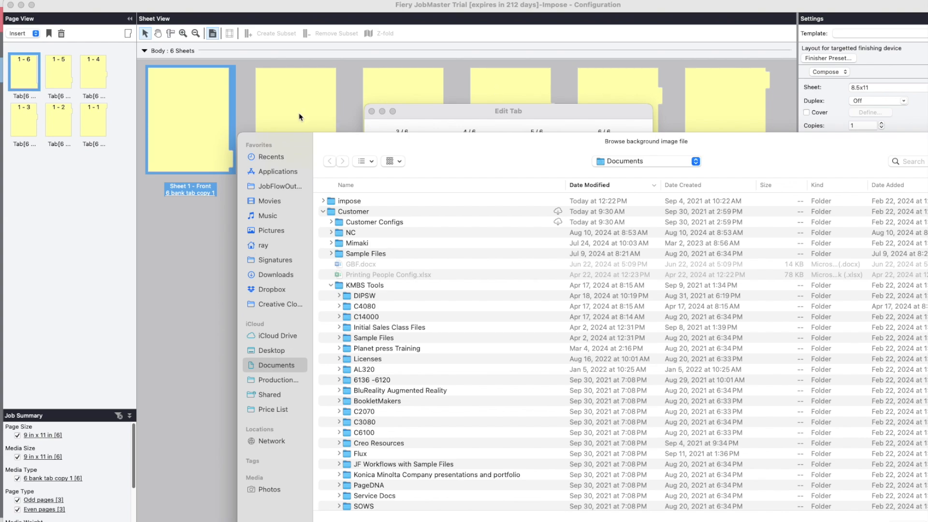
drag(772, 146, 555, 89)
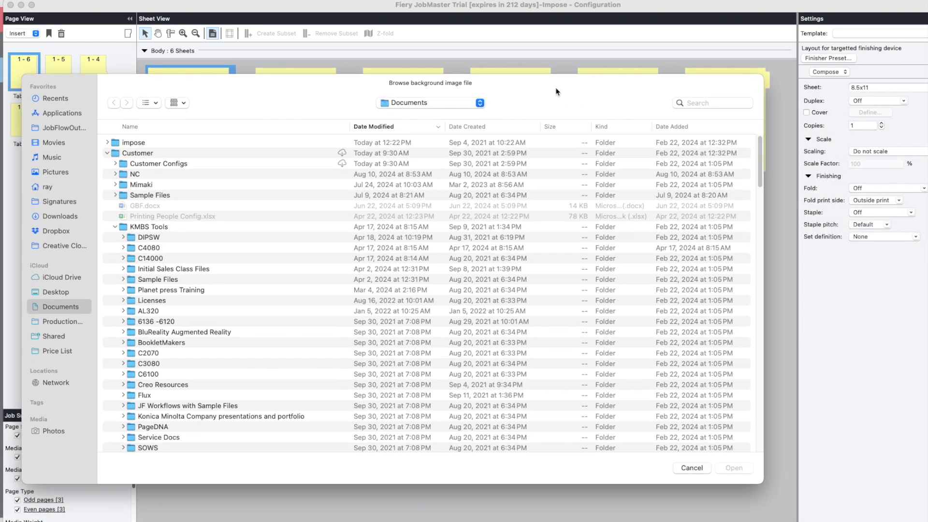
click(689, 467)
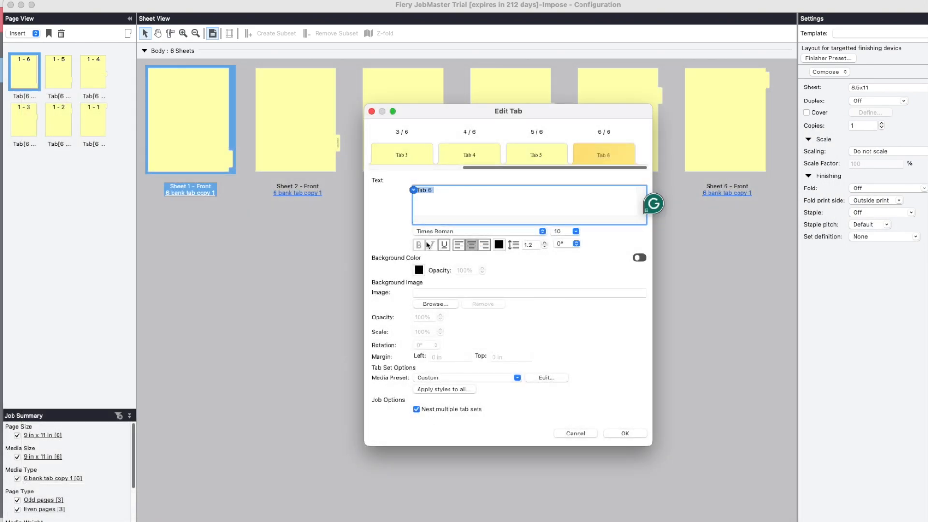
Apply the tab edits, and close the imposition job, saving it as "Tabs" in Held.
click(627, 435)
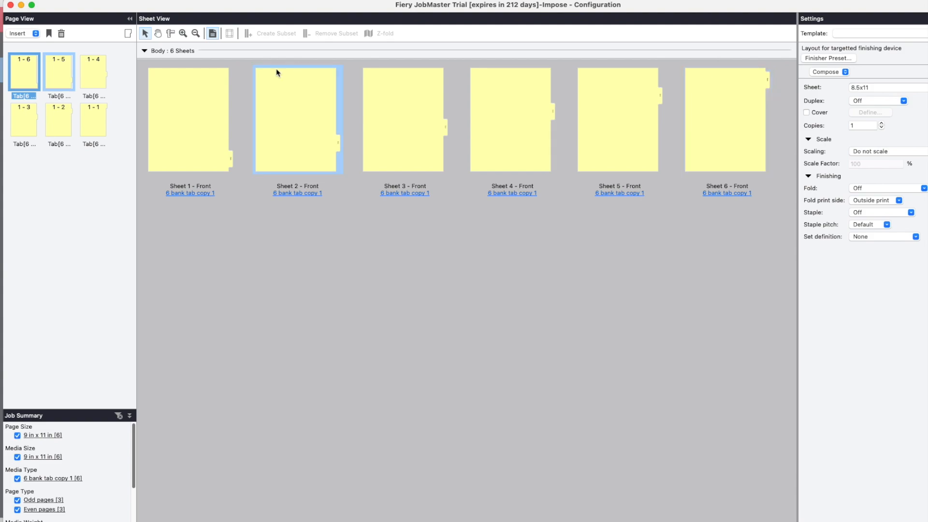
click(11, 5)
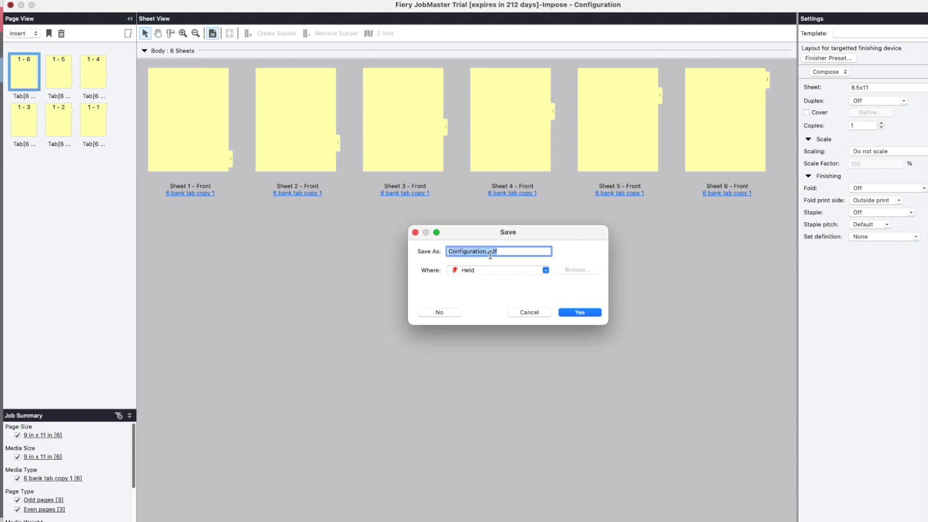
text(Tabs)
click(580, 312)
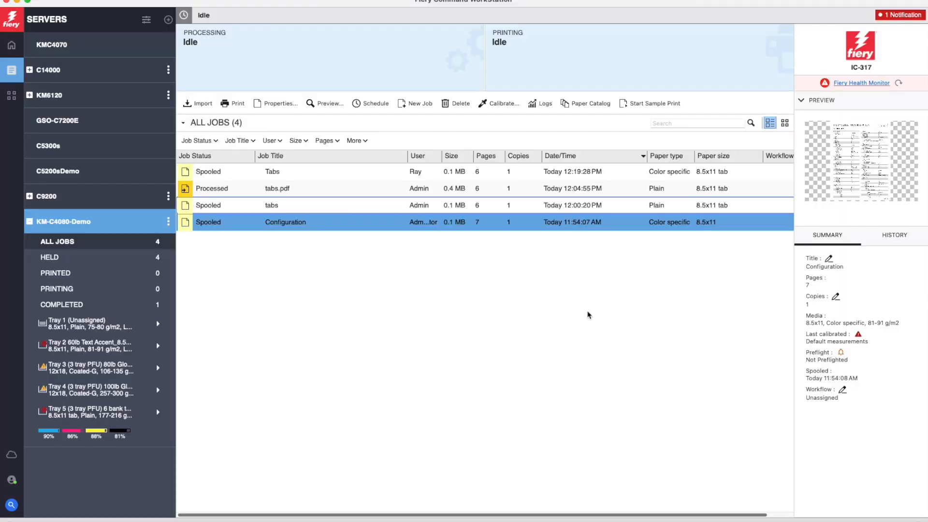
Select the spooled "Tabs" job and view the media assignment options of Tray 5.
click(287, 172)
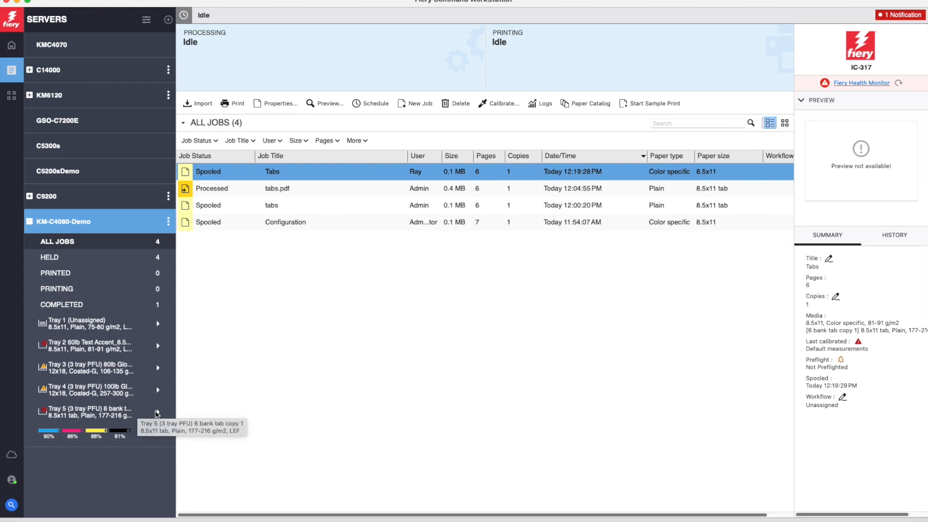
click(157, 413)
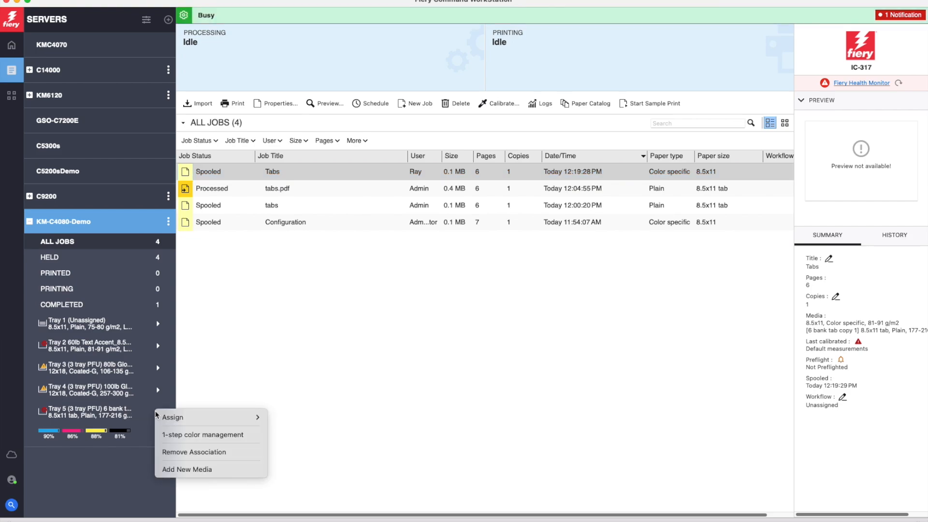
click(126, 417)
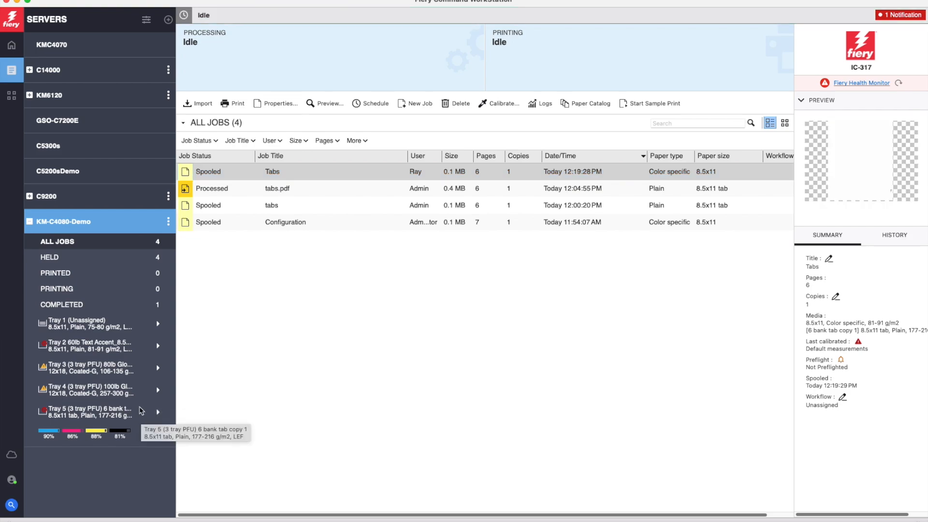
Open the Paper Catalog of KM-C4080-Demo, locate the "6 bank tab copy 1" entry, and return to the job list.
click(168, 222)
click(204, 373)
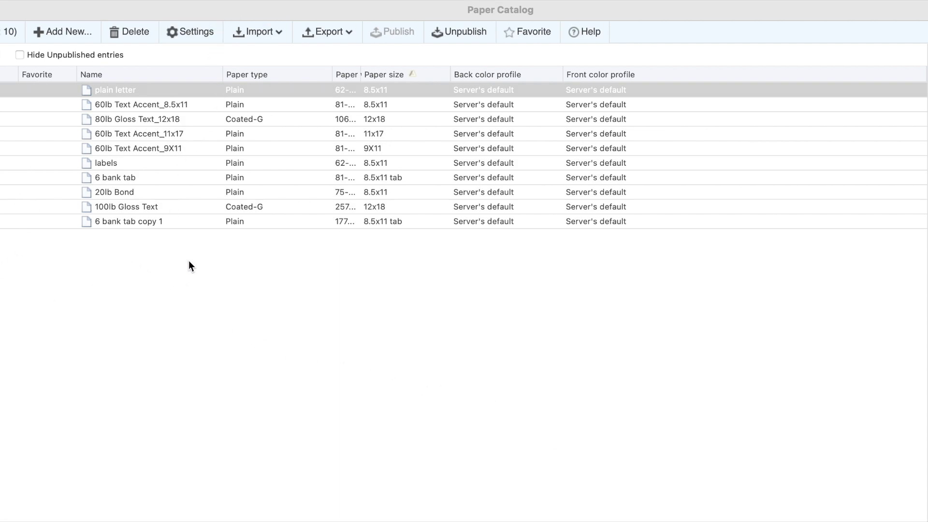
double_click(120, 222)
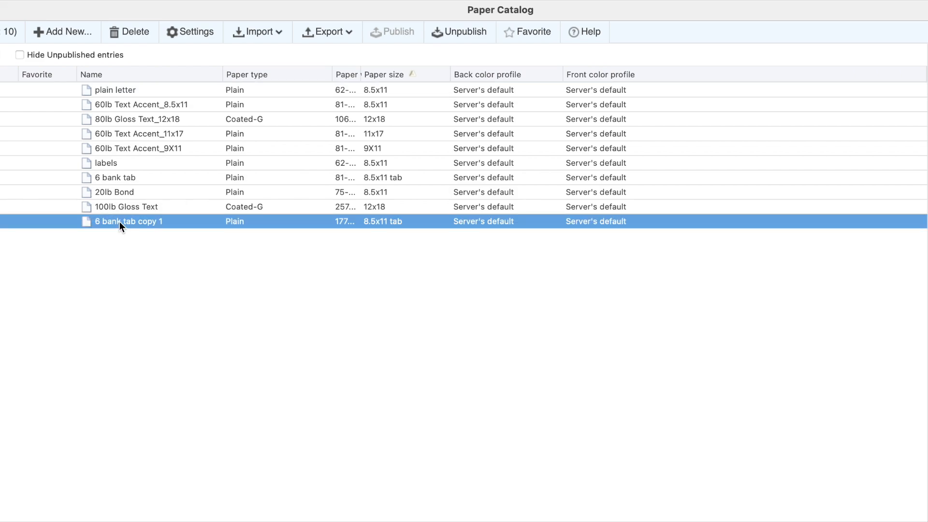
click(77, 240)
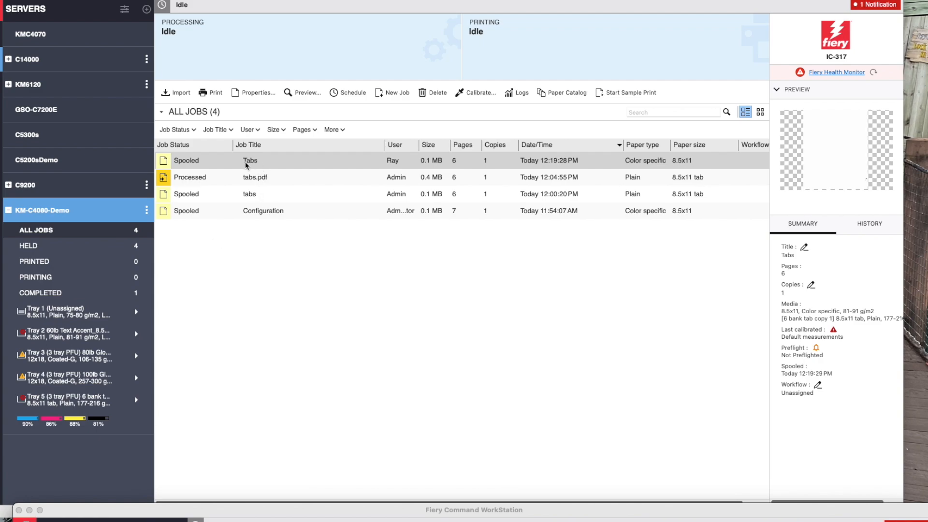
Print the selected "Tabs" job.
click(211, 94)
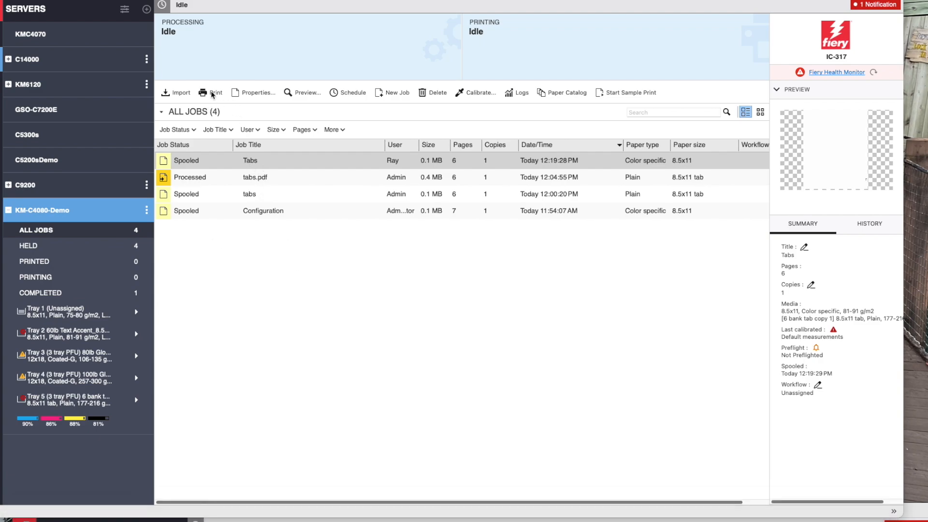